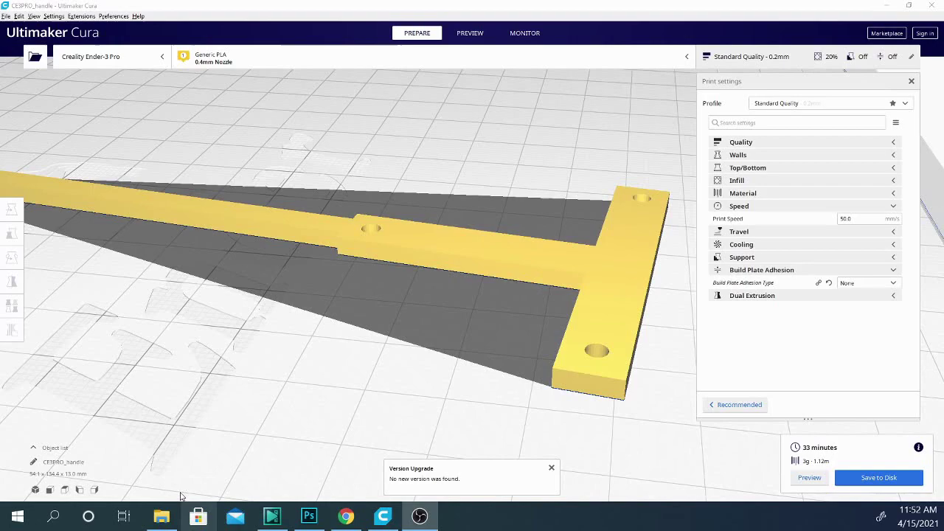
# - Orbit and zoom the build-plate view around the T-shaped handle
pyautogui.moveTo(236, 392); pyautogui.dragTo(316, 351, button='right')
pyautogui.scroll(2, 426, 362)
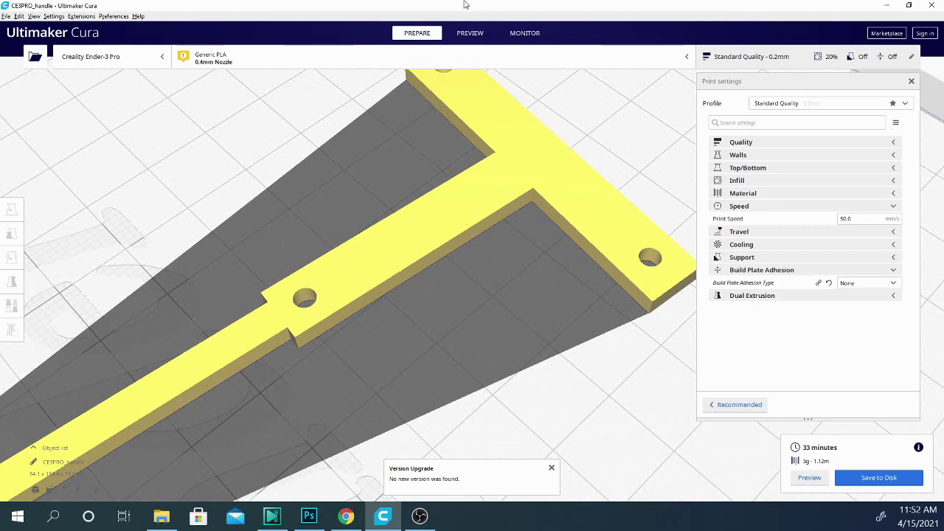
# - In Preview, switch the colour scheme to Line Type, then back to Speed
pyautogui.click(470, 33)
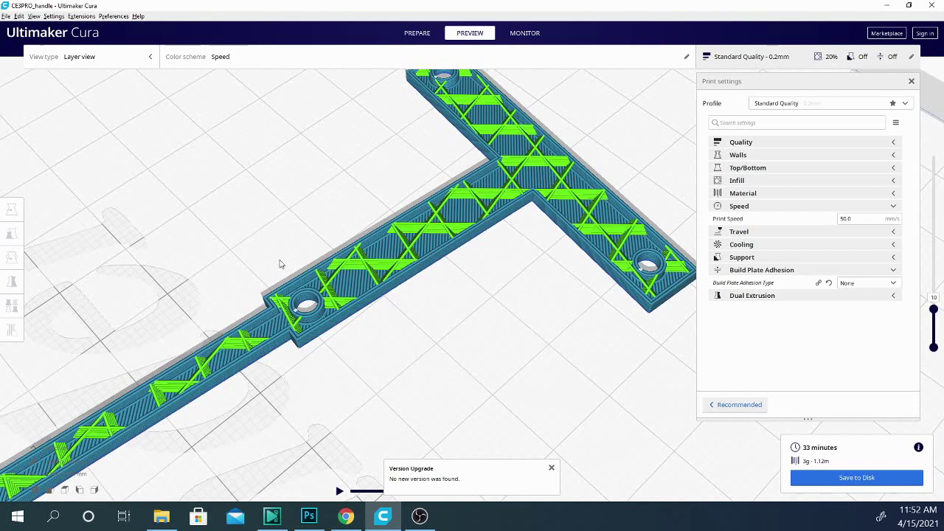
pyautogui.click(234, 58)
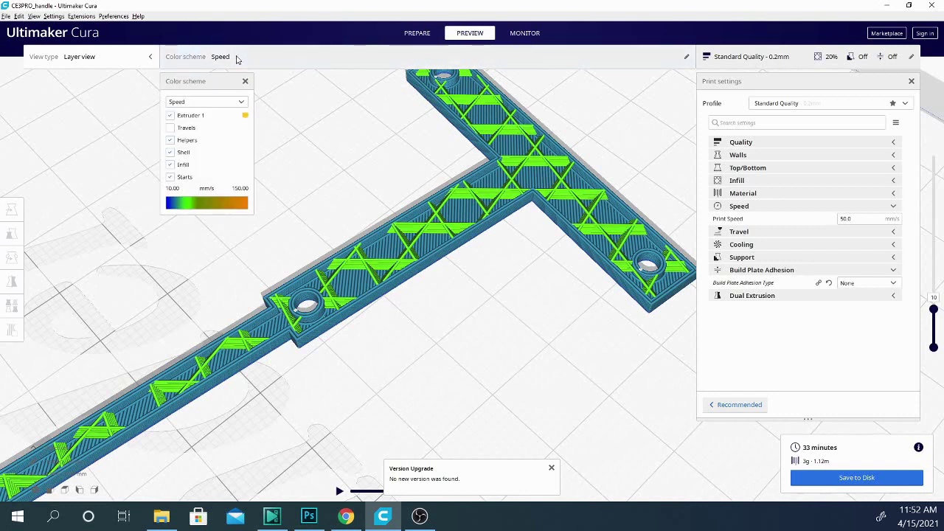
pyautogui.click(210, 103)
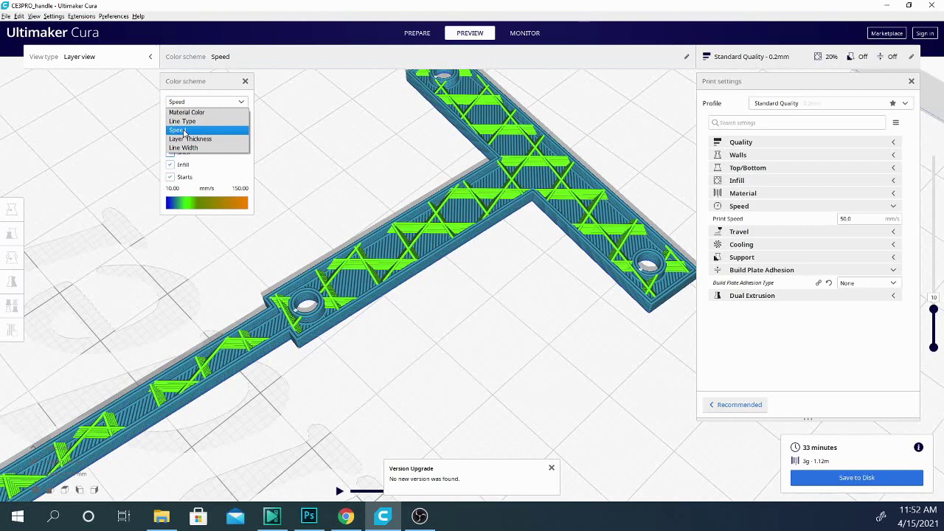
pyautogui.click(184, 121)
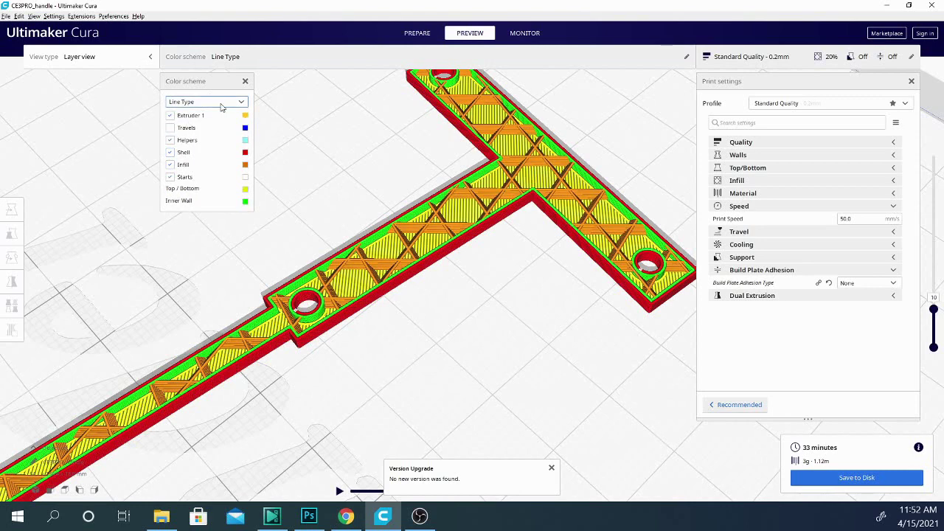
pyautogui.click(230, 107)
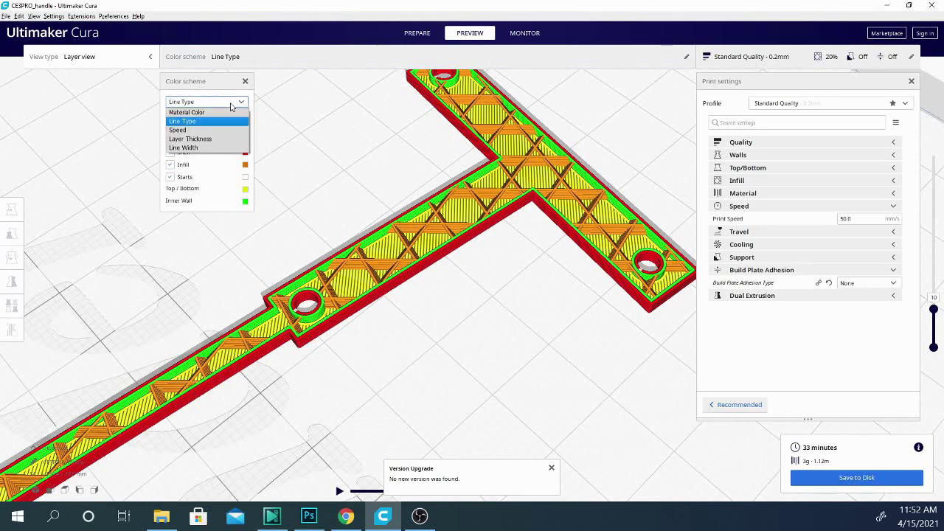
pyautogui.click(174, 129)
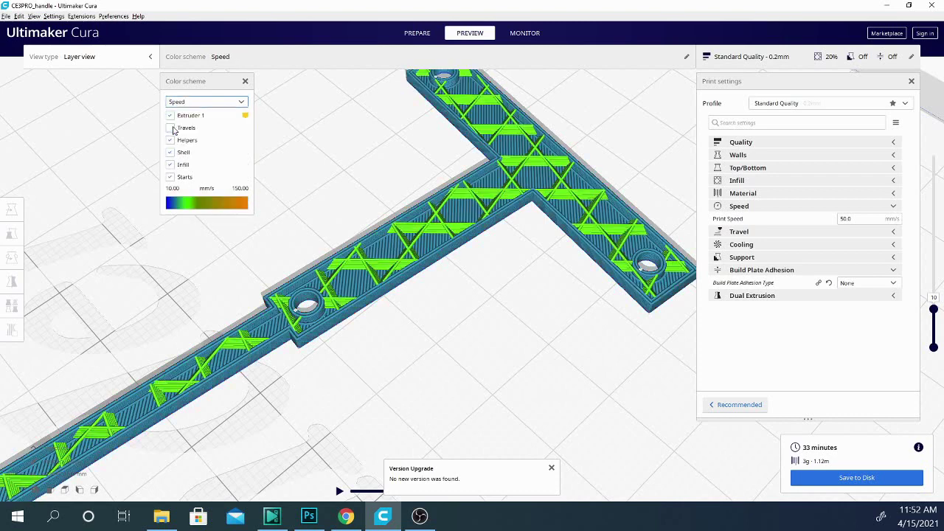
# - Expand Travel, Support and Cooling, then collapse them and Build Plate Adhesion, leaving only Speed
pyautogui.click(734, 234)
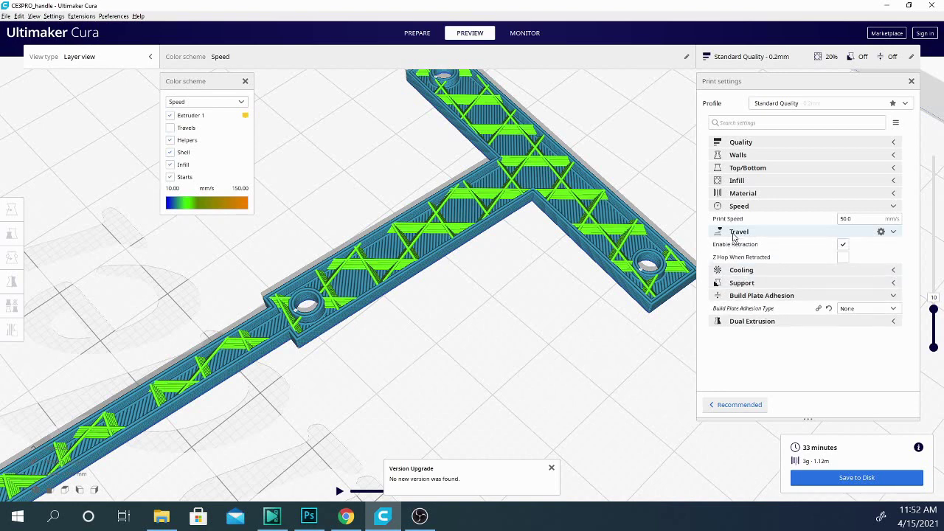
pyautogui.click(744, 285)
pyautogui.click(739, 270)
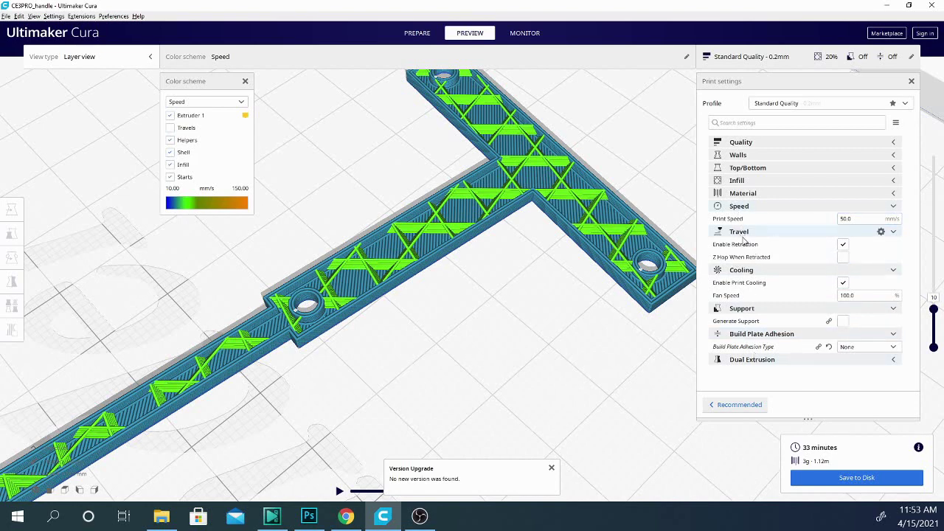
pyautogui.click(746, 233)
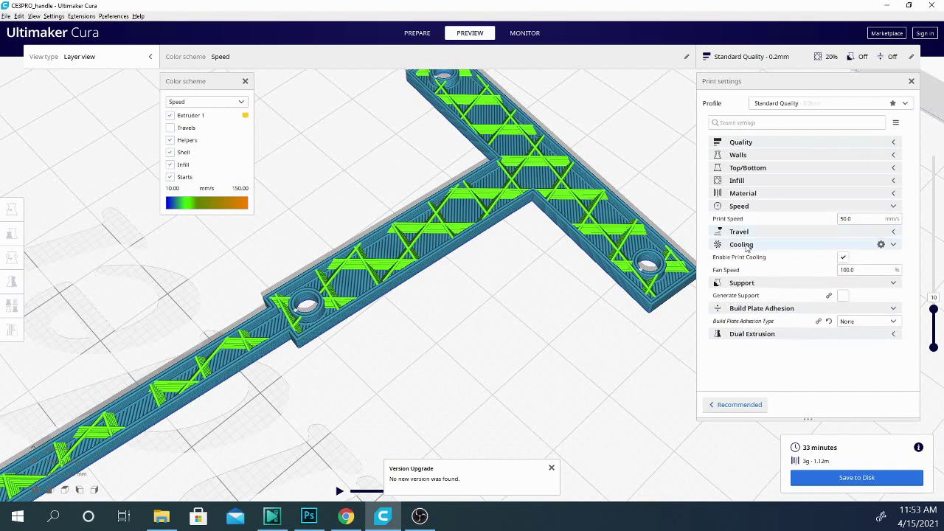
pyautogui.click(741, 245)
pyautogui.click(742, 258)
pyautogui.click(752, 270)
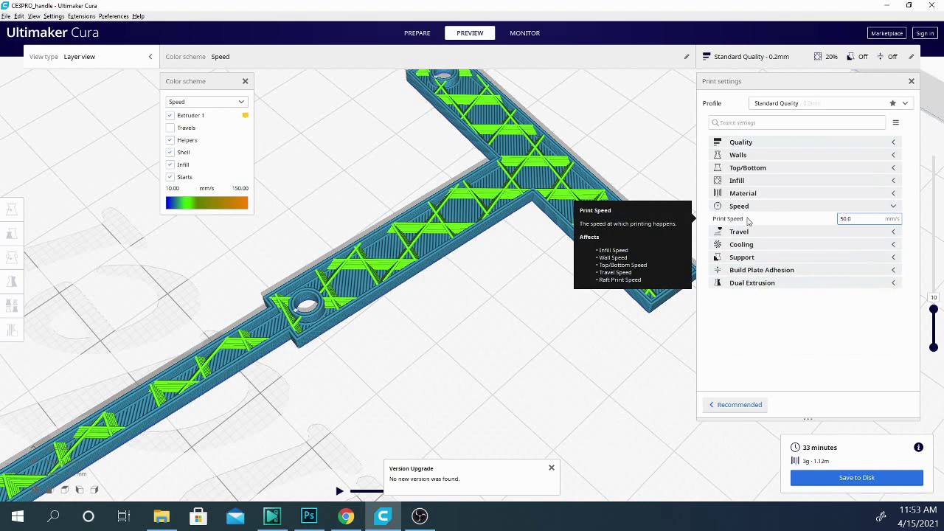
# - Open Setting Visibility from the Speed gear and scroll through the settings list
pyautogui.click(879, 207)
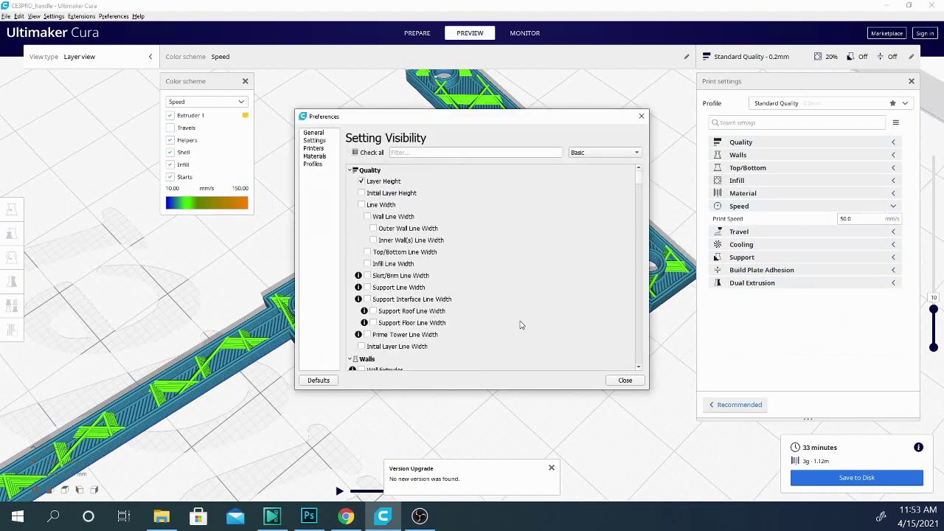
pyautogui.scroll(-10, 520, 326)
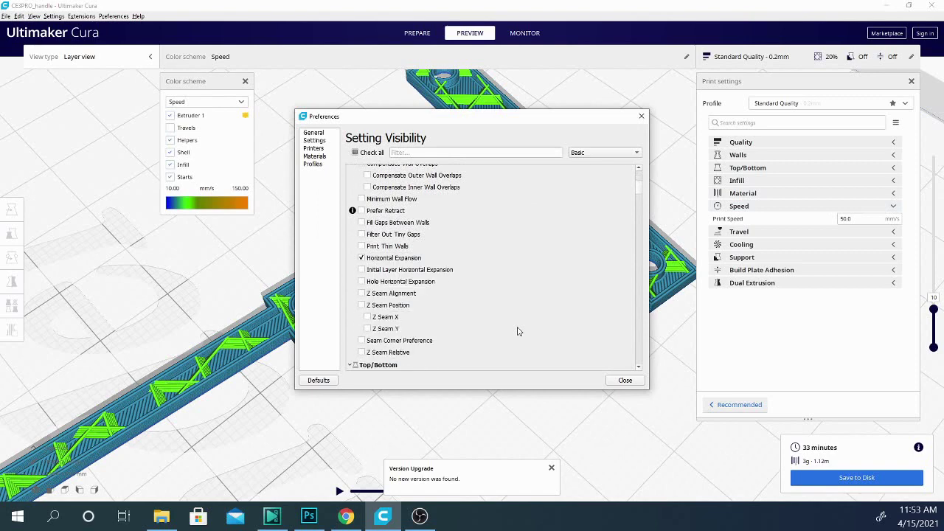
pyautogui.scroll(-12, 517, 331)
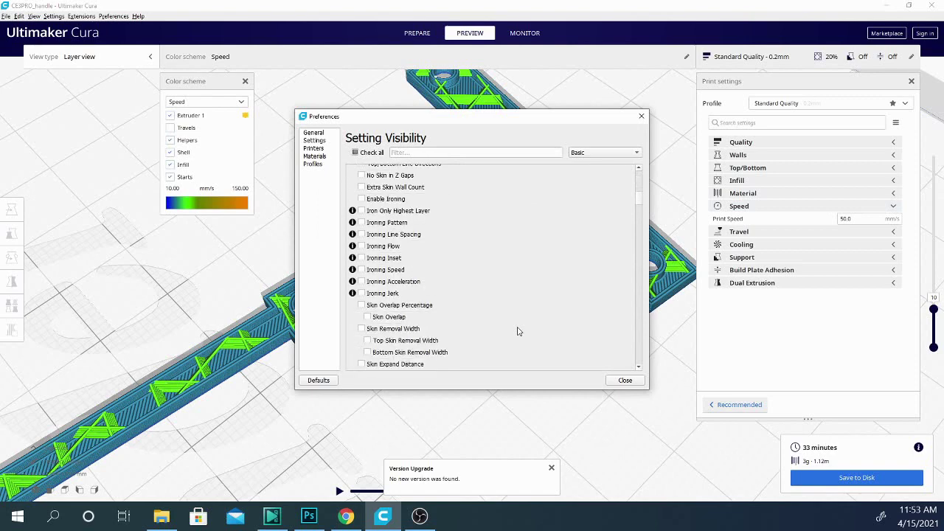
pyautogui.scroll(-4, 518, 331)
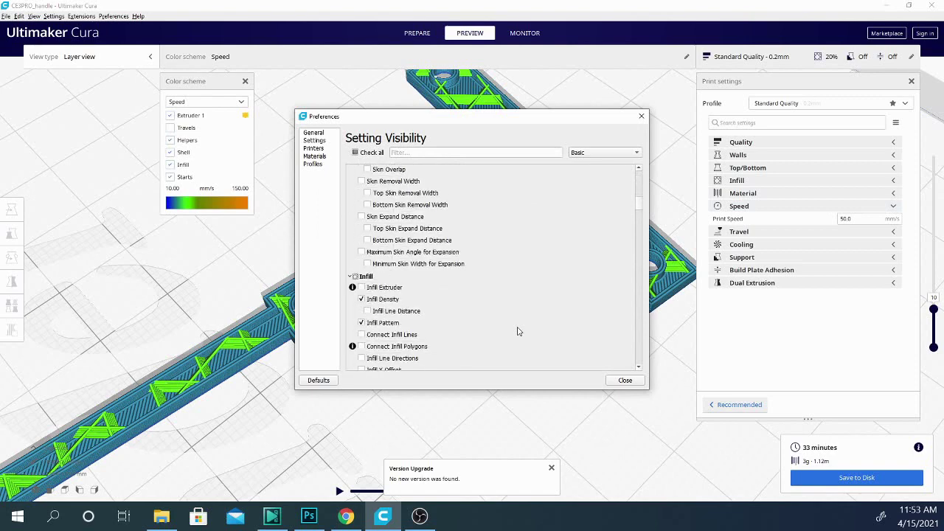
# - Filter the visibility list by 'speed' and browse the matching settings
pyautogui.click(414, 152)
pyautogui.write('speed')
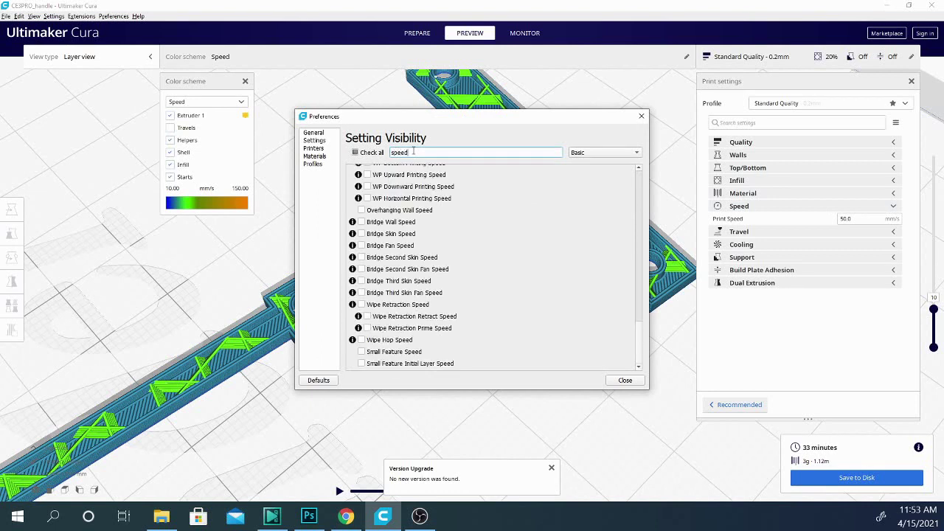
pyautogui.scroll(4, 470, 300)
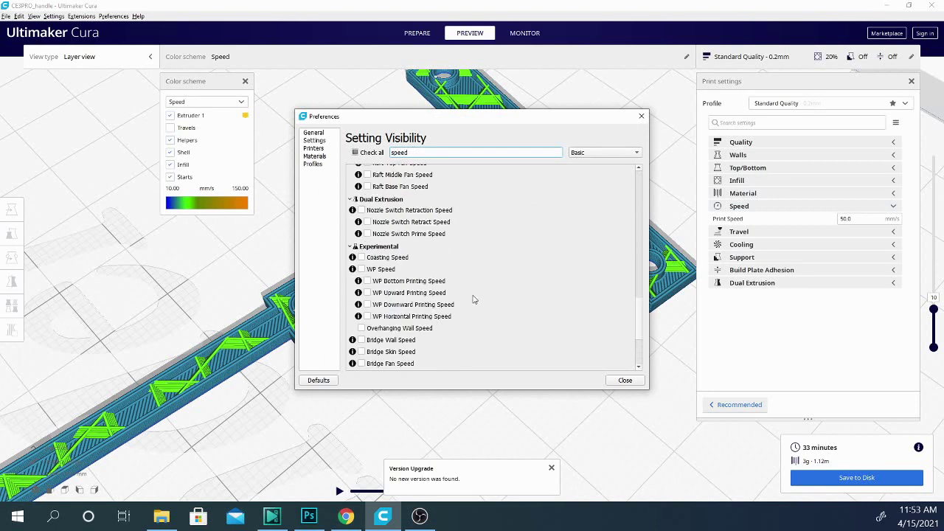
pyautogui.scroll(5, 472, 310)
pyautogui.scroll(-2, 442, 310)
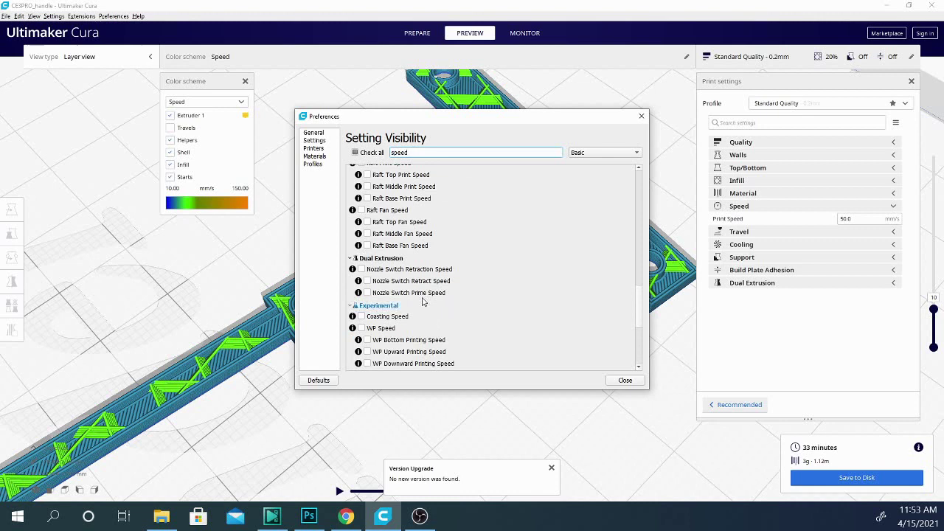
pyautogui.scroll(-2, 432, 292)
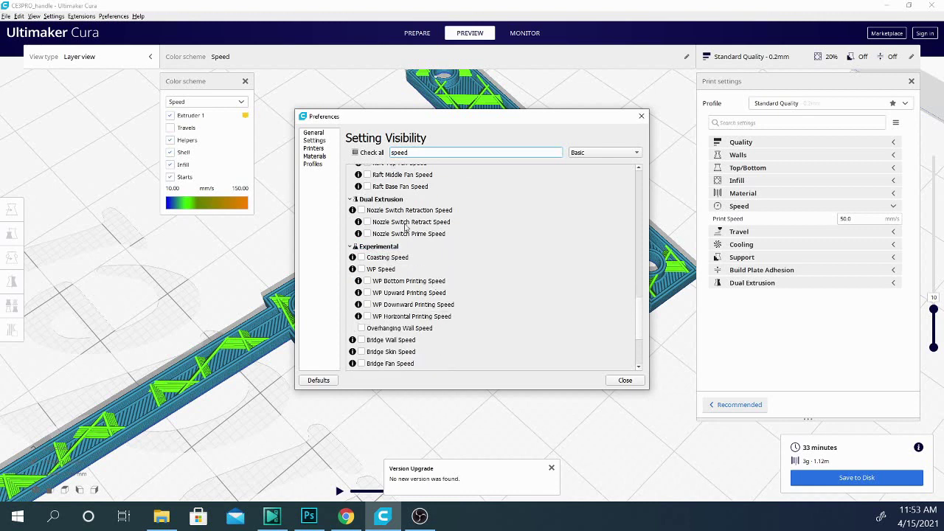
pyautogui.scroll(-4, 405, 227)
pyautogui.scroll(11, 443, 287)
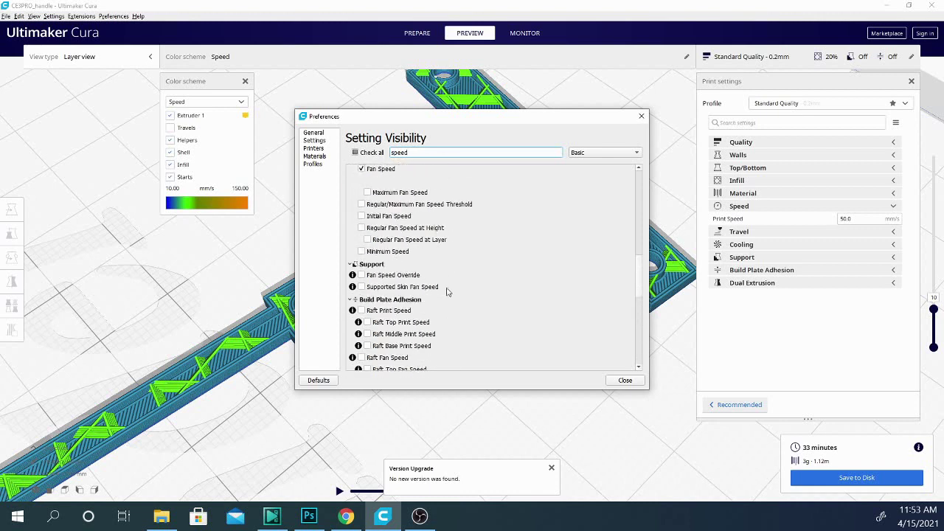
pyautogui.scroll(10, 446, 291)
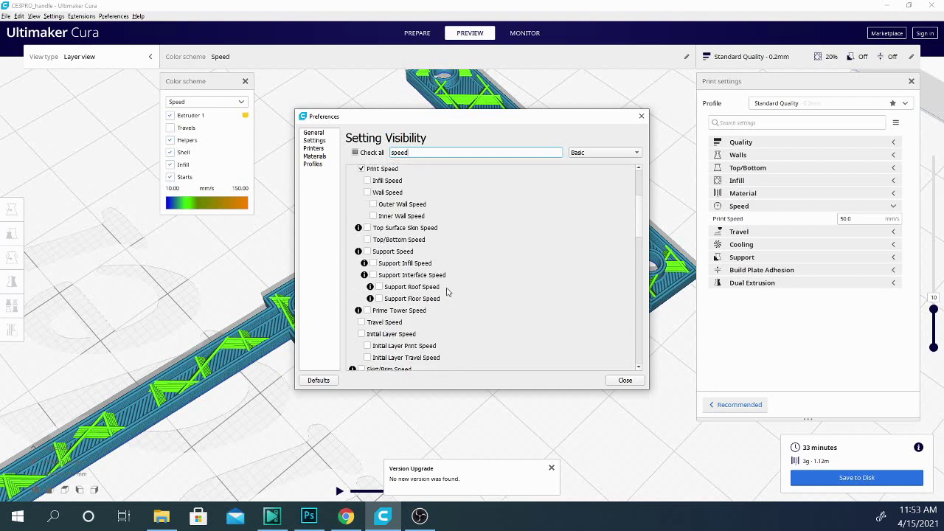
pyautogui.scroll(4, 446, 291)
pyautogui.scroll(-4, 446, 291)
# - Make Infill, Wall, Outer/Inner Wall, Top/Bottom, Support, Support Infill, Travel and Initial Layer Speed visible
pyautogui.click(367, 181)
pyautogui.click(367, 192)
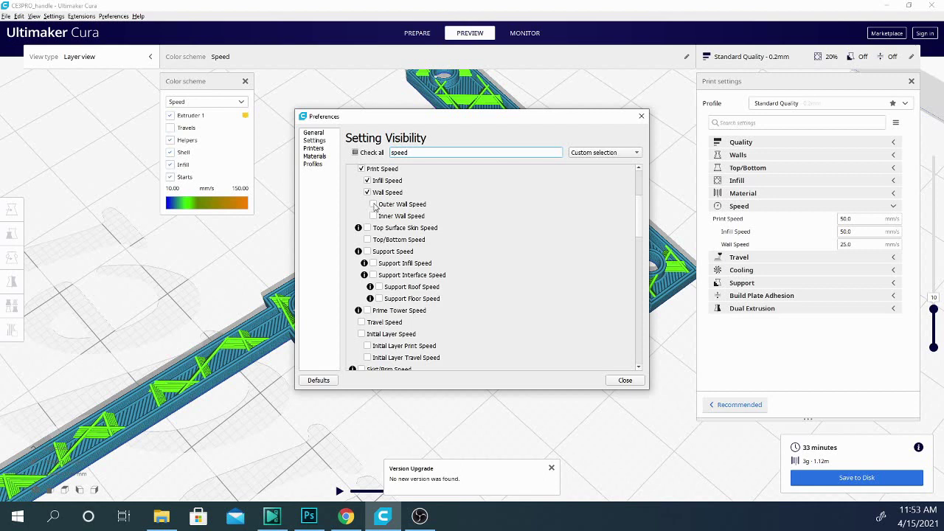
pyautogui.click(373, 204)
pyautogui.click(373, 216)
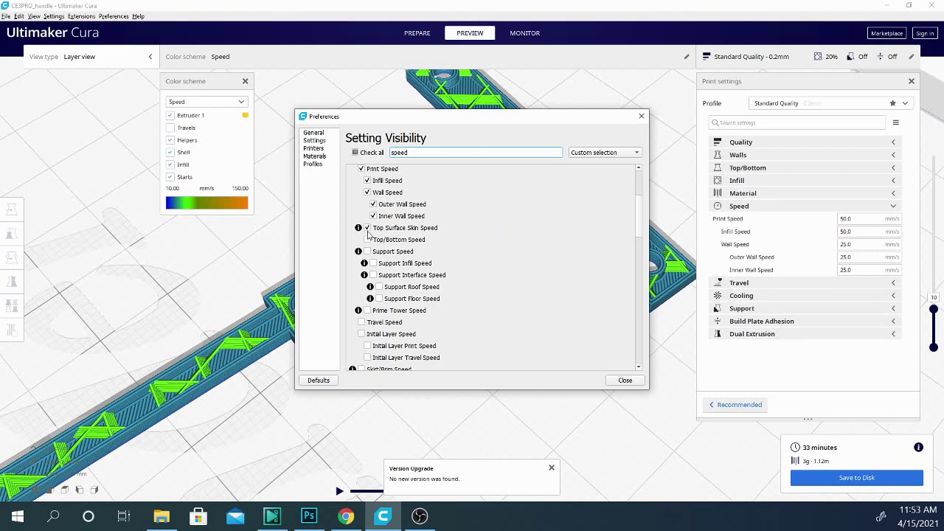
pyautogui.click(368, 240)
pyautogui.click(367, 252)
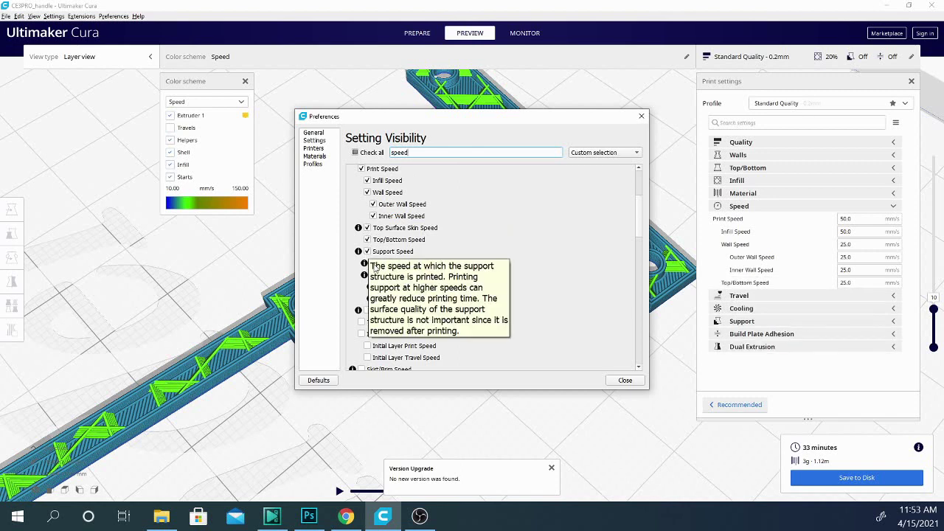
pyautogui.click(373, 263)
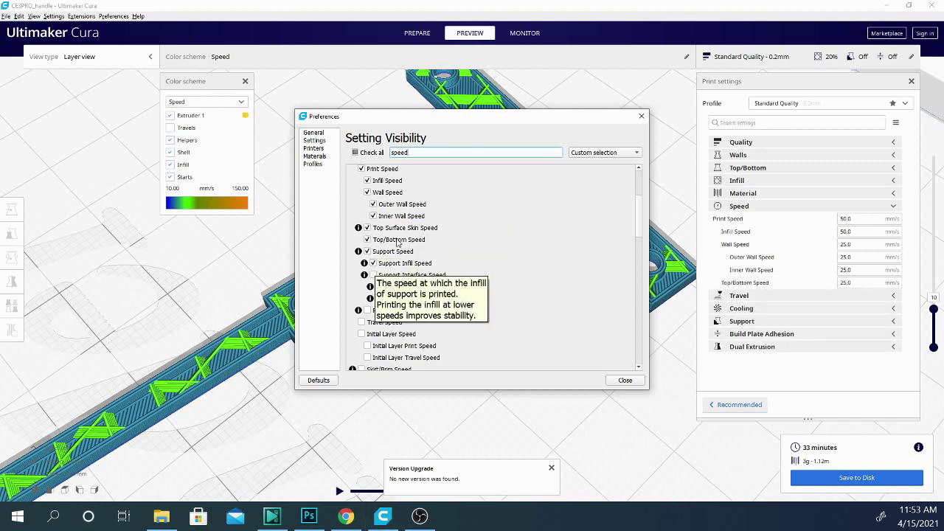
pyautogui.scroll(-2, 442, 299)
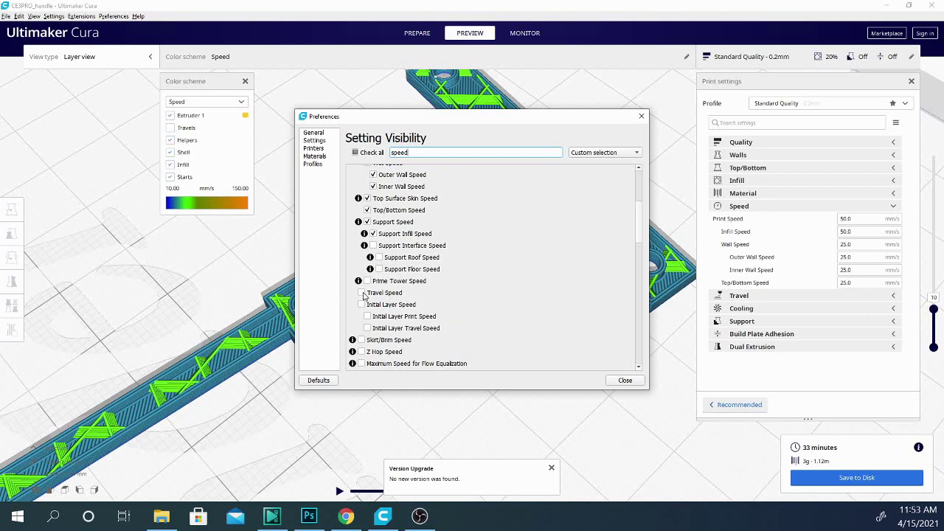
pyautogui.click(362, 293)
pyautogui.click(362, 304)
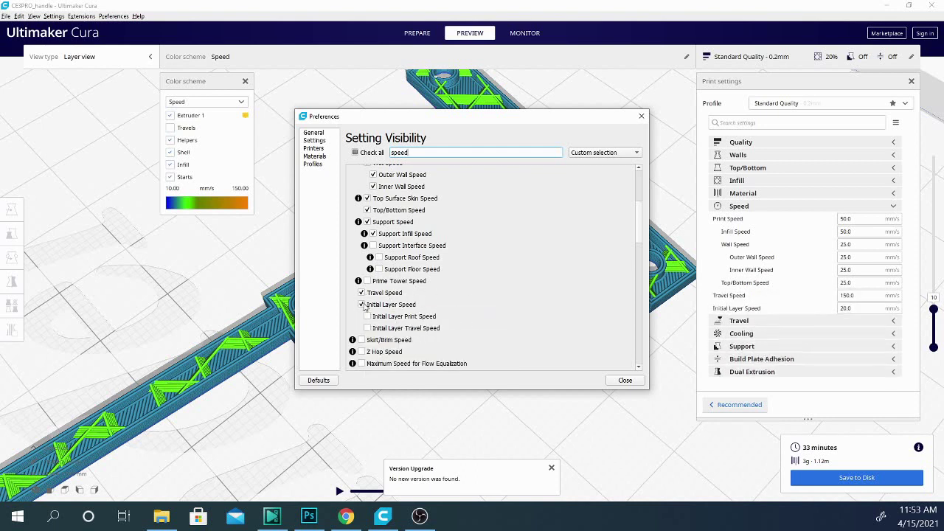
# - Close Preferences and select the 50.0 mm/s Print Speed value
pyautogui.click(632, 385)
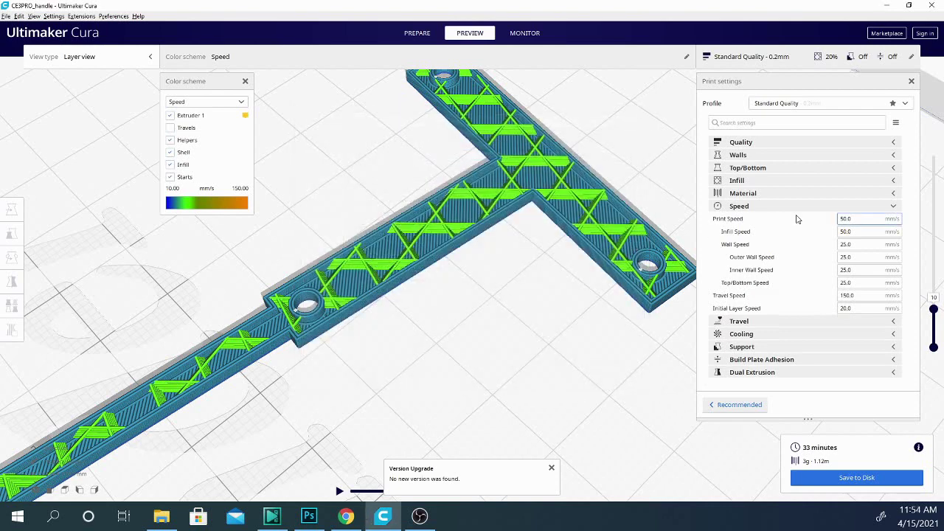
pyautogui.click(817, 223)
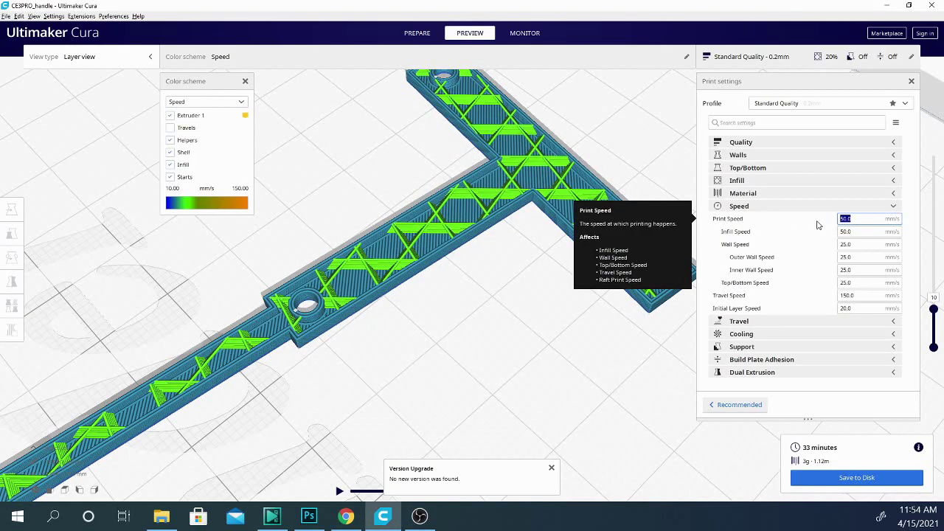
pyautogui.click(858, 216)
pyautogui.moveTo(851, 218); pyautogui.dragTo(829, 222)
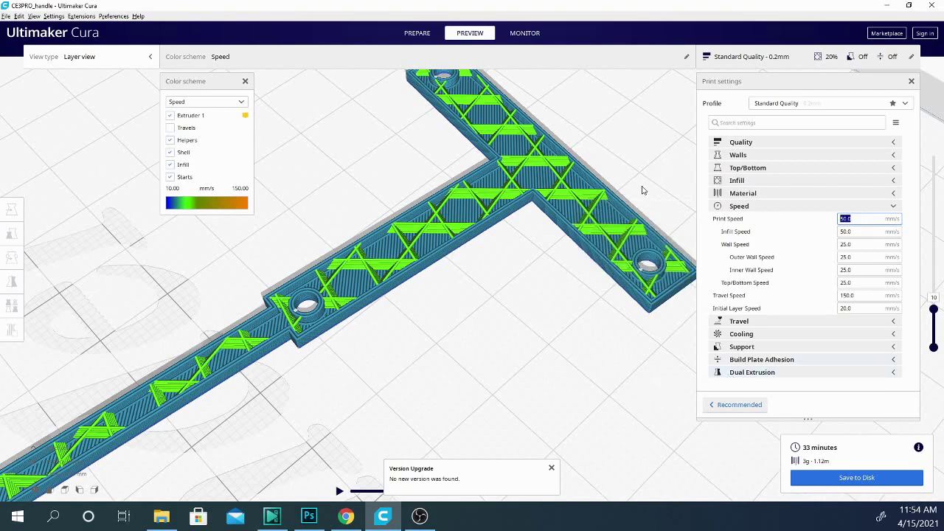
# - Orbit the sliced handle to inspect speed colours and check Travel Speed 150.0
pyautogui.moveTo(506, 371); pyautogui.dragTo(496, 343, button='right')
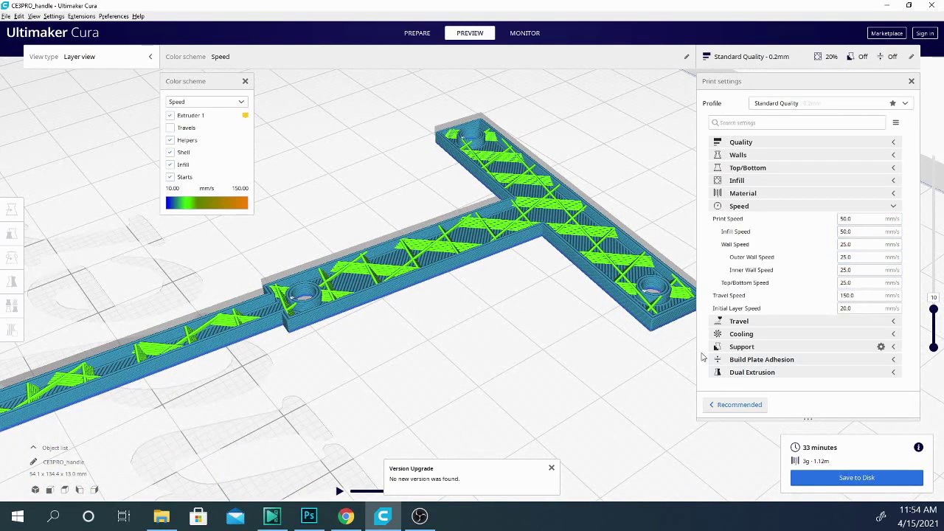
pyautogui.moveTo(656, 391); pyautogui.dragTo(620, 379, button='right')
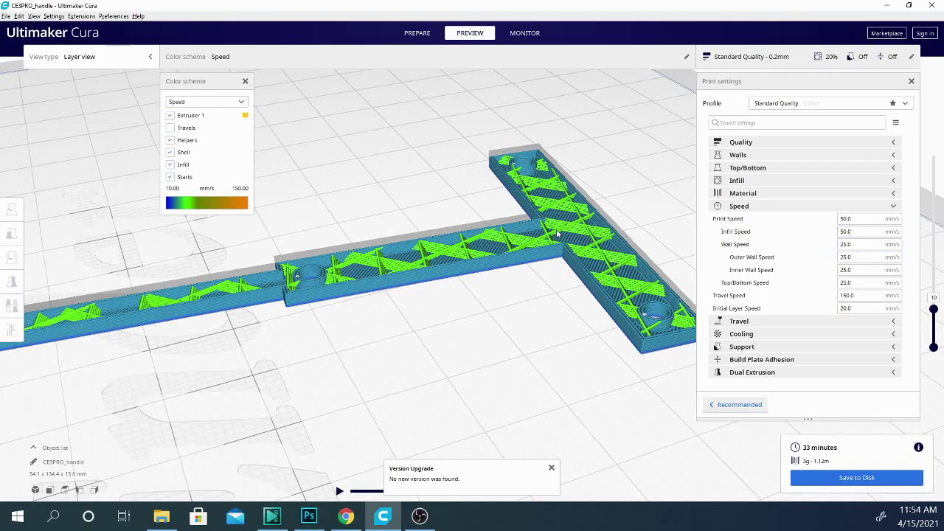
pyautogui.moveTo(547, 333); pyautogui.dragTo(573, 342, button='right')
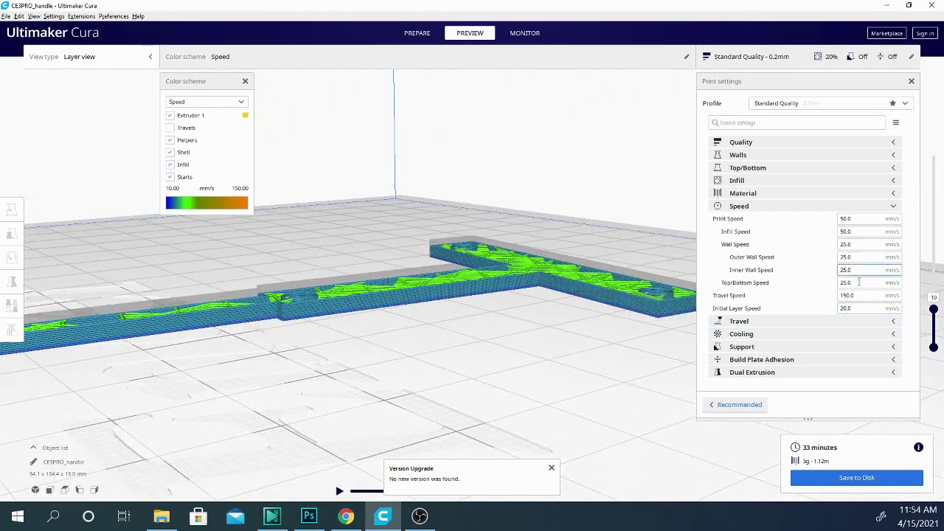
pyautogui.moveTo(623, 382); pyautogui.dragTo(576, 377, button='right')
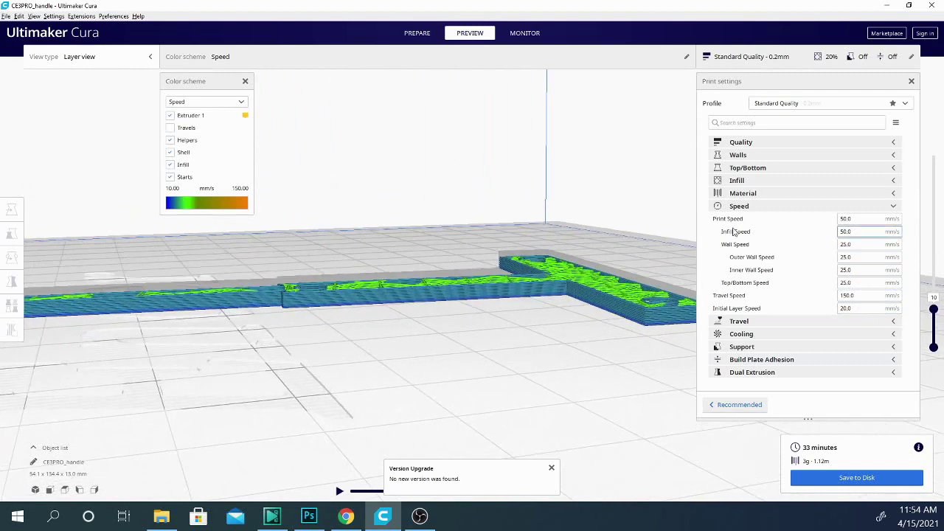
pyautogui.doubleClick(857, 297)
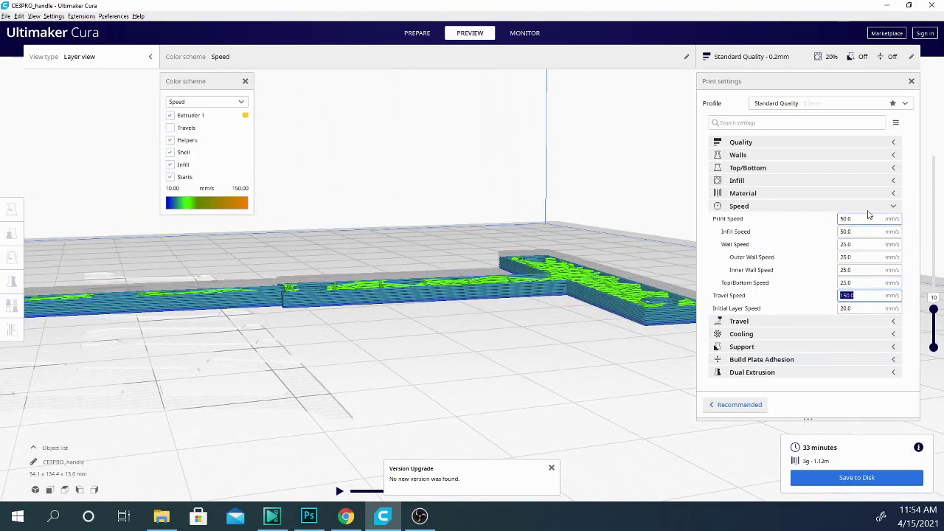
pyautogui.moveTo(580, 362); pyautogui.dragTo(539, 384, button='right')
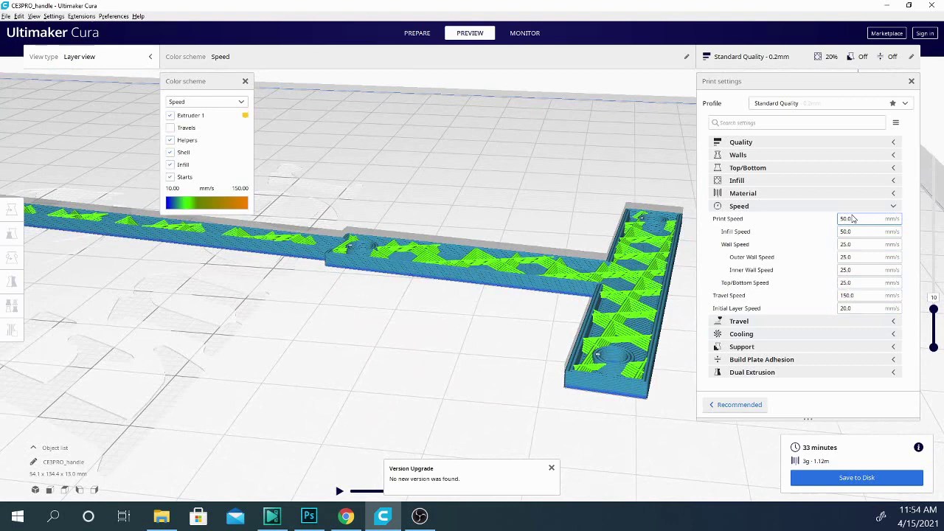
# - Set Print Speed to 60 mm/s
pyautogui.write('60')
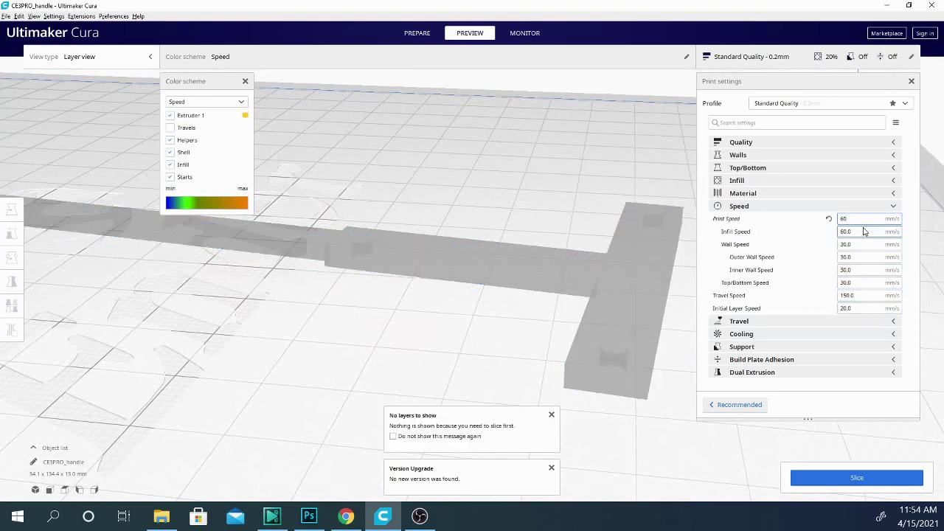
pyautogui.click(863, 295)
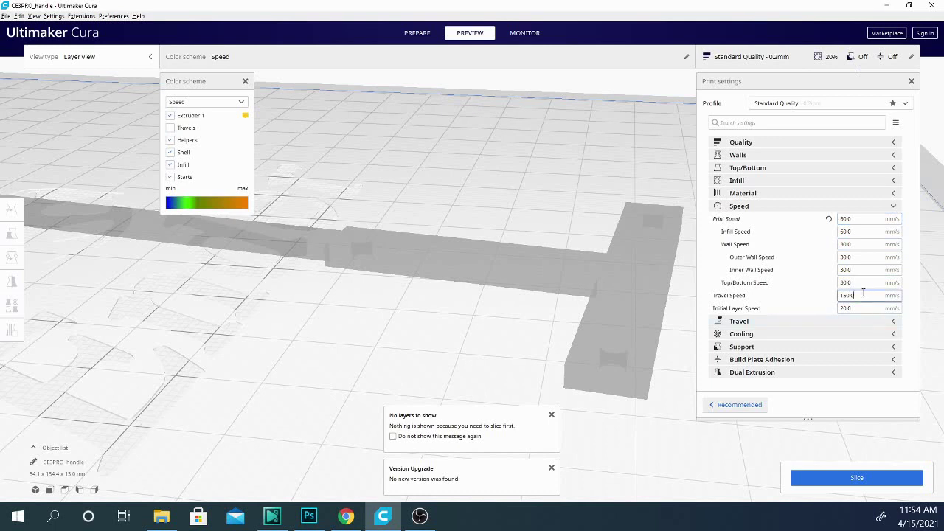
pyautogui.moveTo(864, 295); pyautogui.dragTo(838, 296)
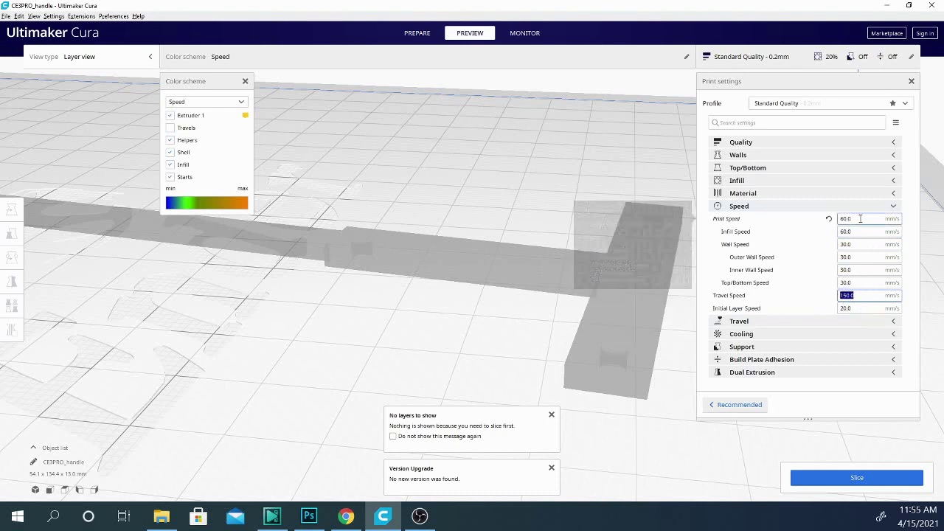
# - Try a 20 mm/s Print Speed, then restore it to 50 mm/s
pyautogui.moveTo(860, 218); pyautogui.dragTo(839, 219)
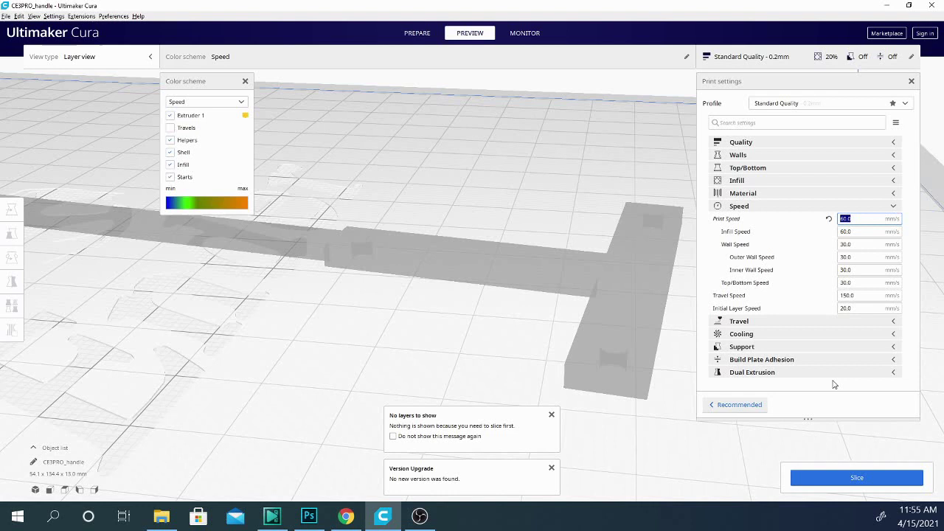
pyautogui.write('20')
pyautogui.doubleClick(850, 220)
pyautogui.moveTo(793, 245)
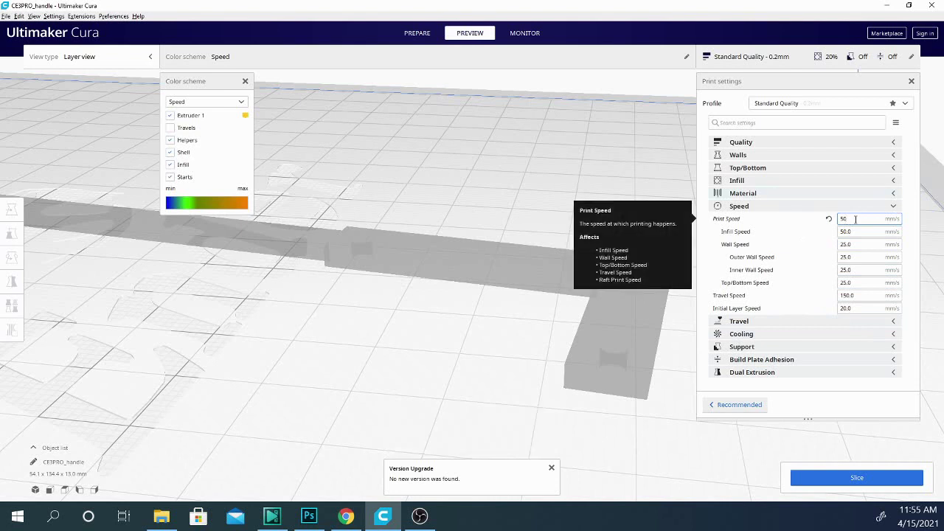
pyautogui.doubleClick(855, 219)
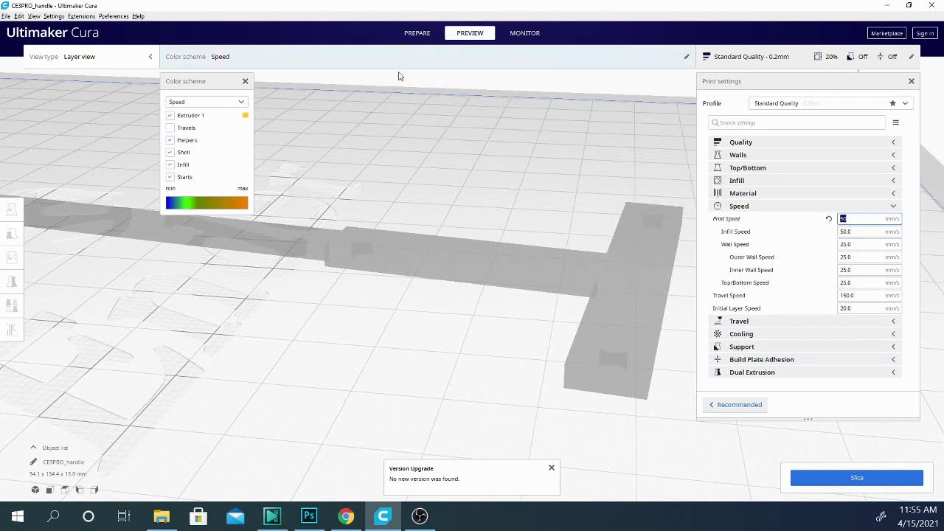
pyautogui.doubleClick(842, 308)
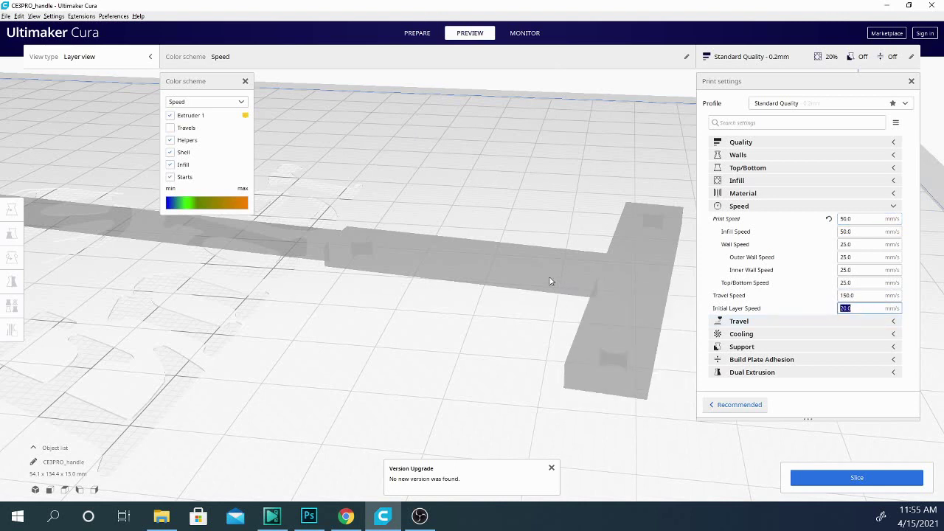
# - Re-slice the handle and limit the layer preview to its lowest layers
pyautogui.click(855, 477)
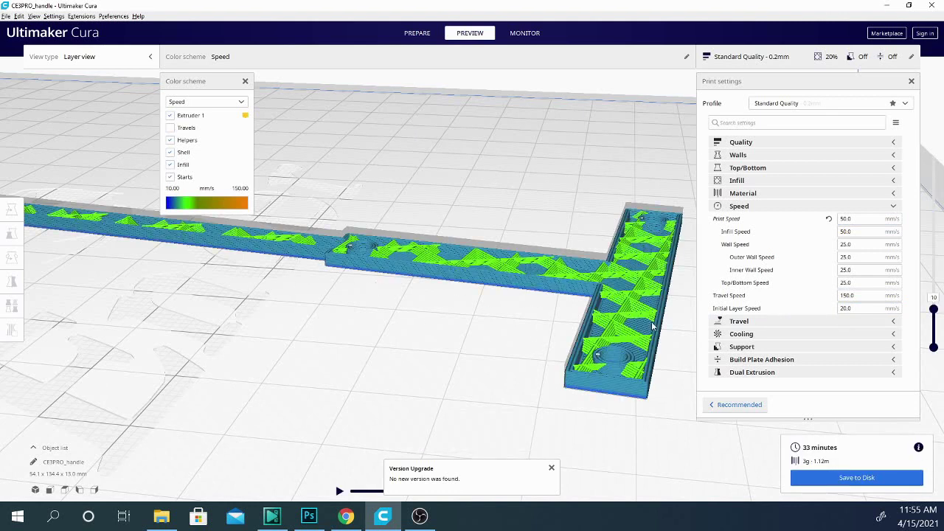
pyautogui.moveTo(936, 314); pyautogui.dragTo(940, 342)
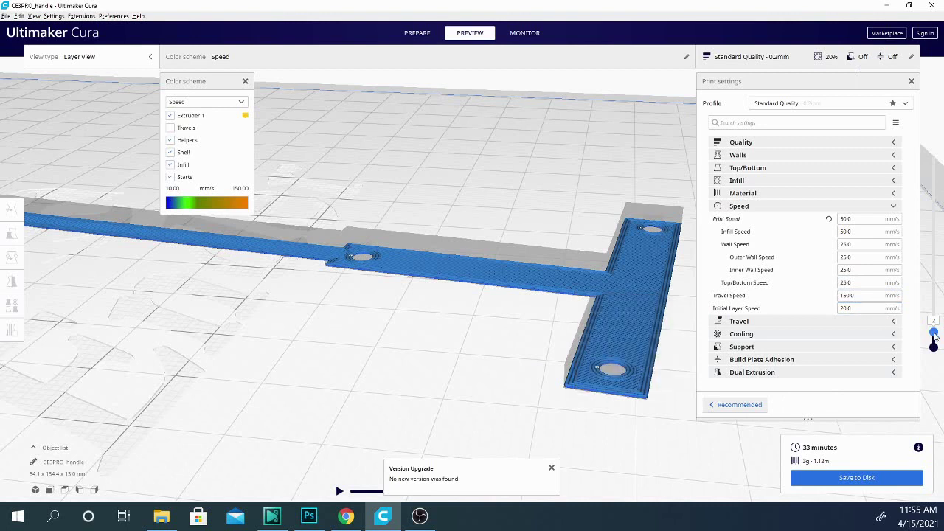
pyautogui.moveTo(934, 335); pyautogui.dragTo(934, 338)
# - Step the layer preview back and forth between layers 1 and 5
pyautogui.press('Up')
pyautogui.press('Up')
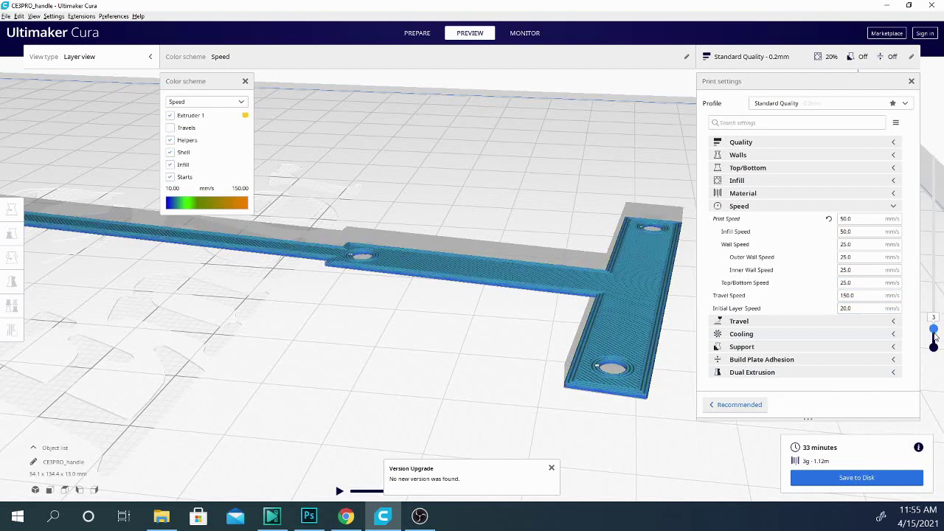
pyautogui.press('Up')
pyautogui.press('Up')
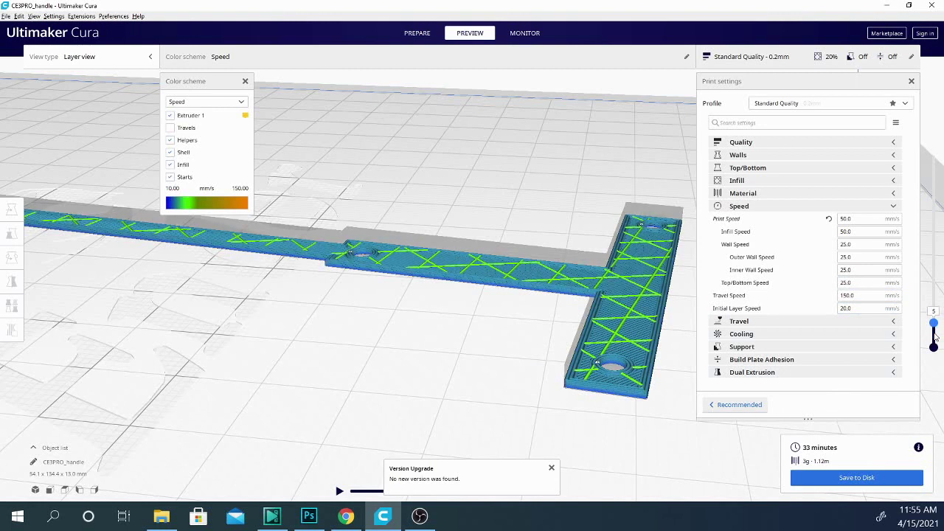
pyautogui.press('Down')
pyautogui.press('Down')
pyautogui.press('Down')
pyautogui.press('Down')
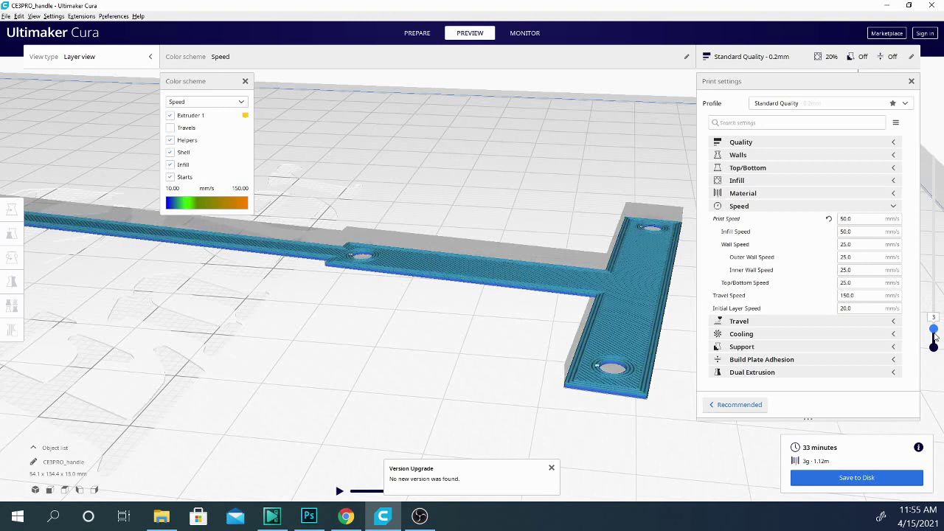
pyautogui.press('Up')
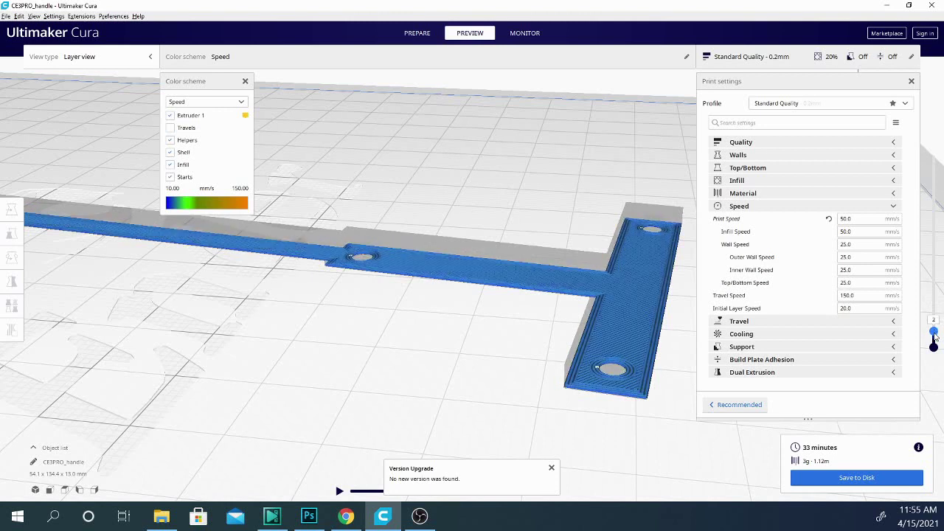
pyautogui.press('Down')
pyautogui.press('Up')
pyautogui.press('Down')
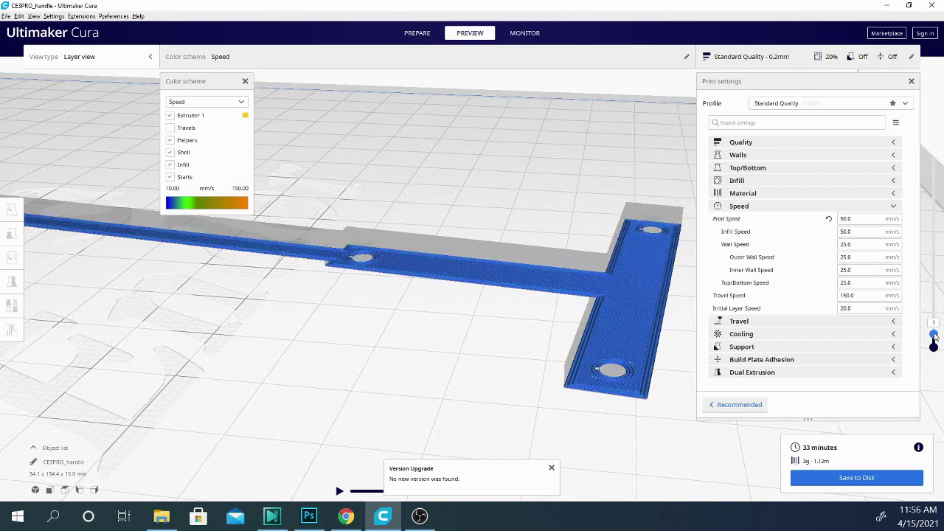
pyautogui.press('Up')
pyautogui.press('Up')
pyautogui.press('Up')
pyautogui.press('Up')
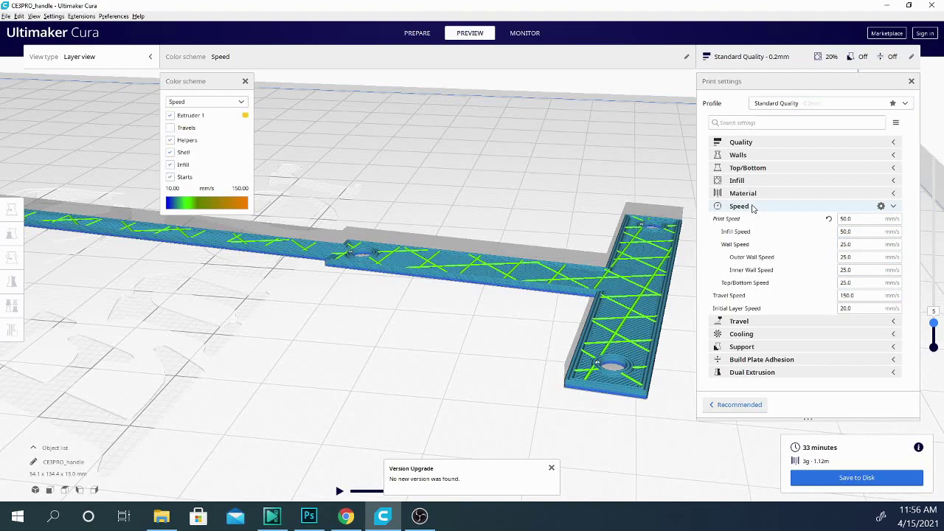
# - Orbit the handle diagonally and raise the layer slider to the top layer 48
pyautogui.moveTo(444, 393); pyautogui.dragTo(390, 361, button='right')
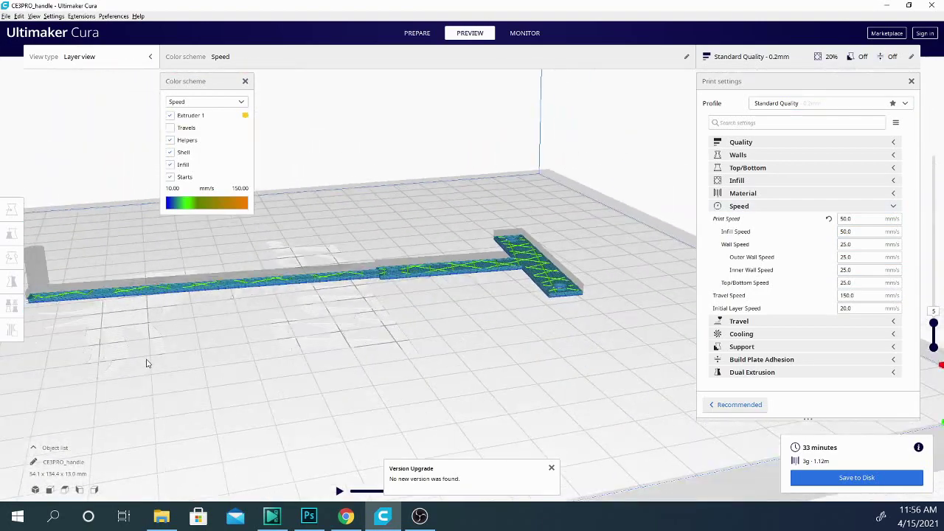
pyautogui.moveTo(146, 363); pyautogui.dragTo(103, 381, button='right')
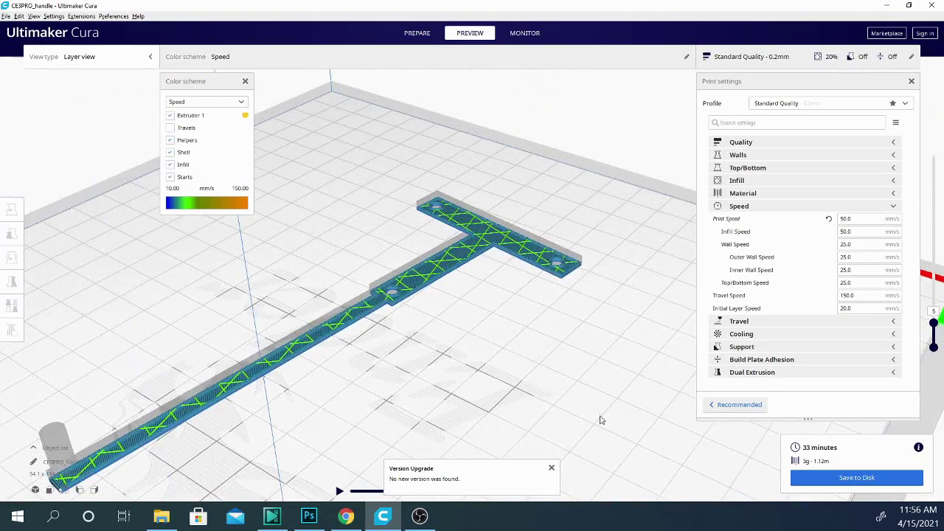
pyautogui.moveTo(933, 324)
pyautogui.mouseDown()
pyautogui.moveTo(937, 184)
pyautogui.moveTo(933, 203)
pyautogui.mouseUp()
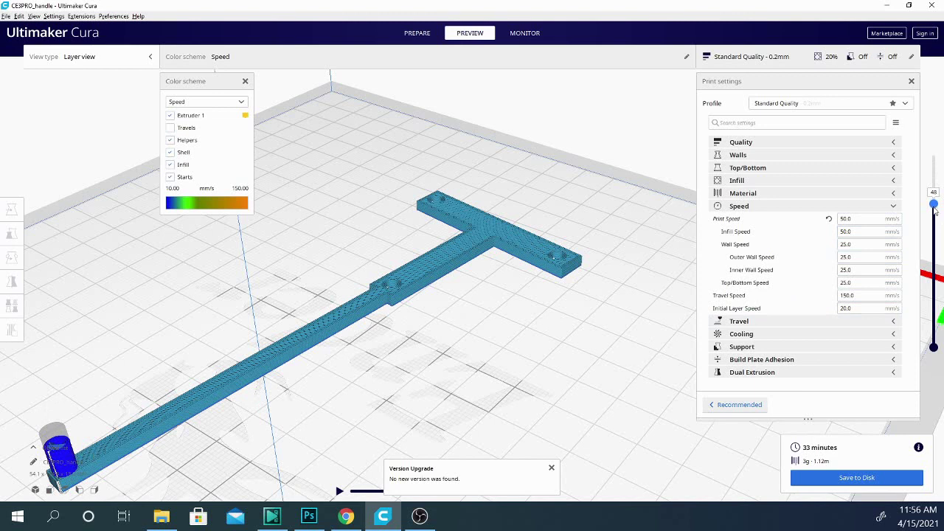
pyautogui.moveTo(934, 206)
pyautogui.mouseDown()
pyautogui.moveTo(936, 167)
pyautogui.moveTo(934, 204)
pyautogui.mouseUp()
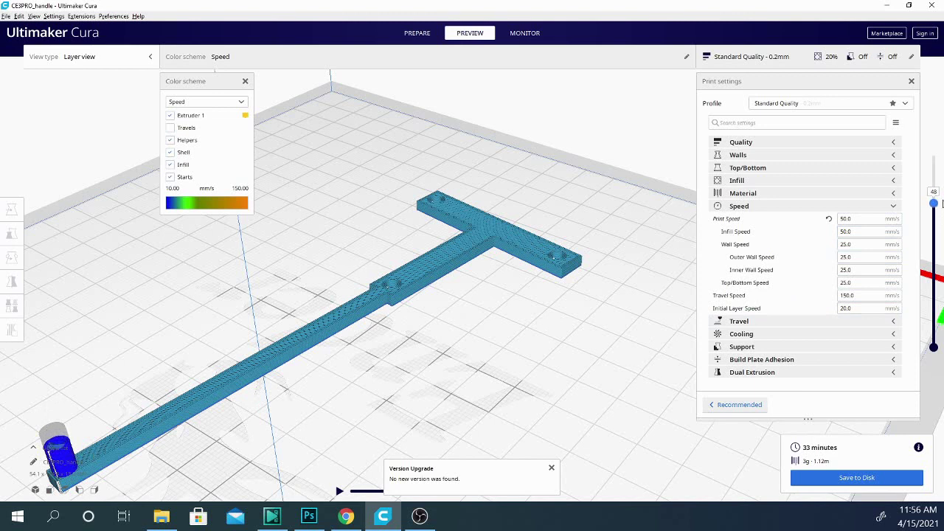
# - Expand Travel settings to show Enable Retraction and Z Hop When Retracted
pyautogui.click(788, 322)
pyautogui.scroll(-1, 774, 337)
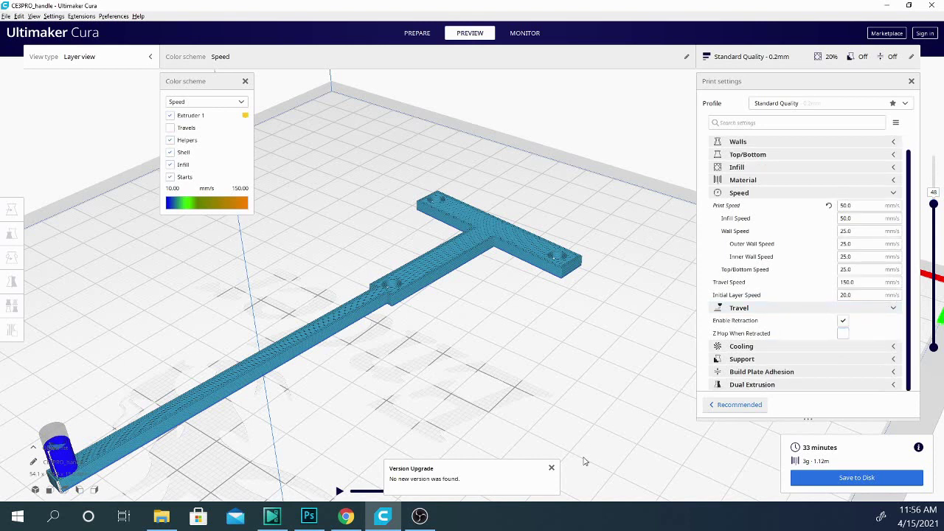